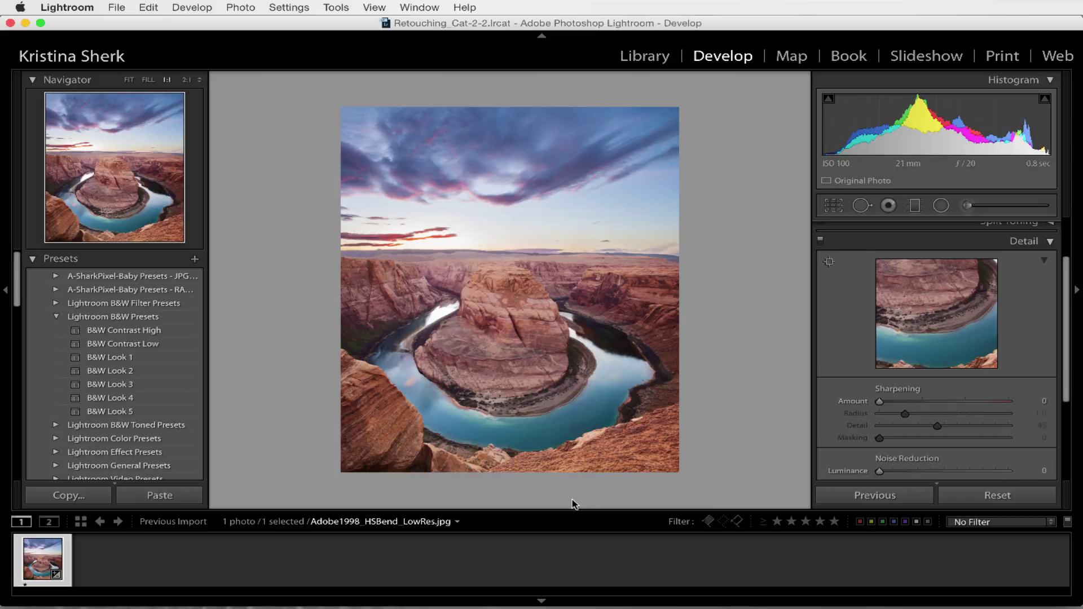
Set the Detail panel preview to a close-up of the river bend.
left_click(830, 262)
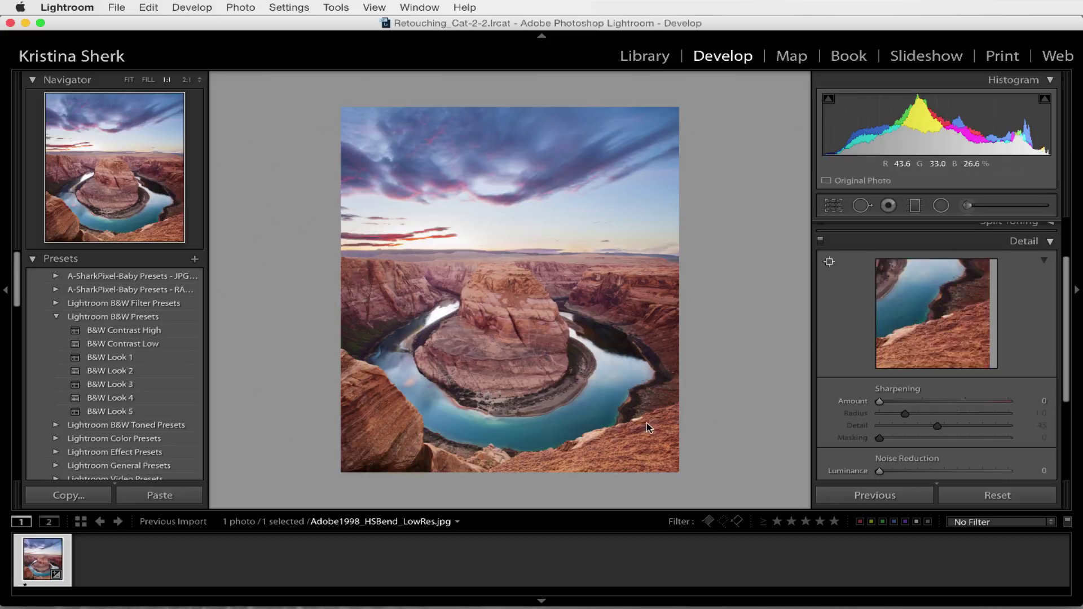
left_click(600, 394)
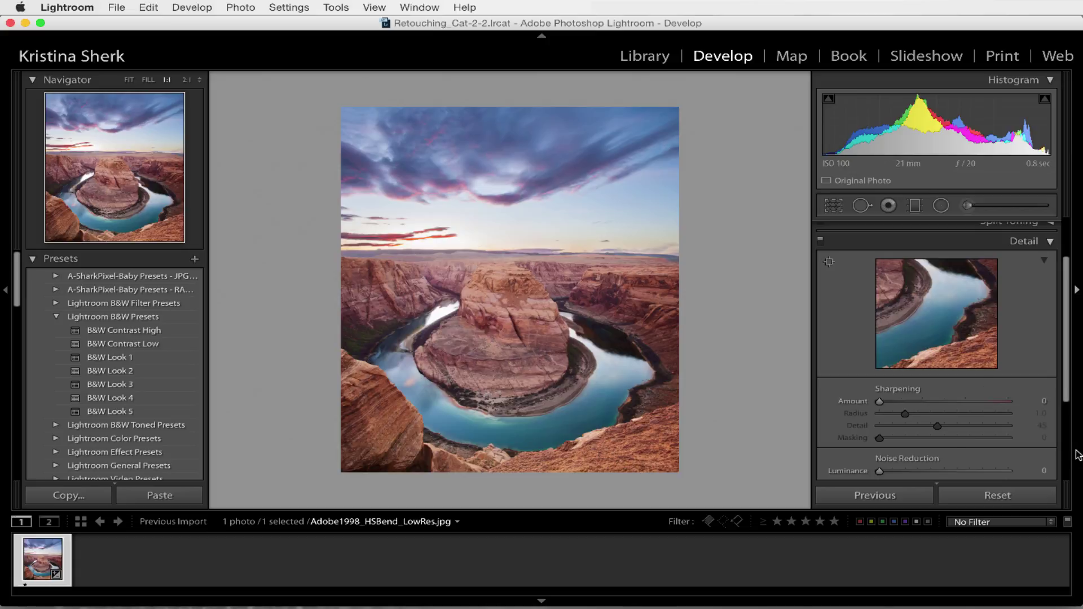
Set sharpening Amount to 55 and Detail to 31, keeping Radius at 1.0.
left_click_drag(897, 401, 928, 403)
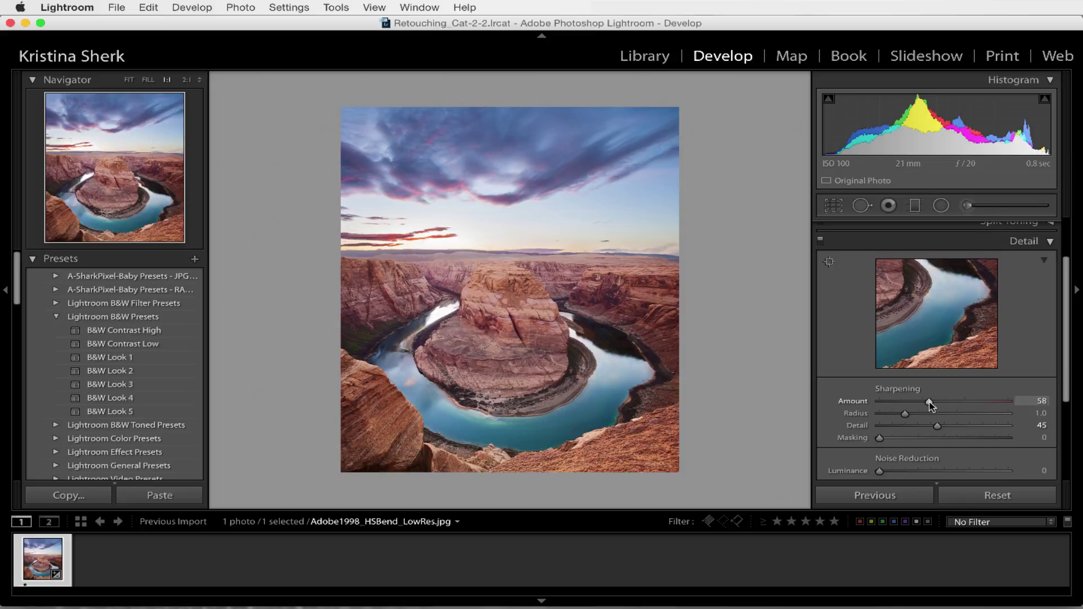
left_click_drag(940, 399, 943, 397)
left_click(932, 402)
left_click(925, 426)
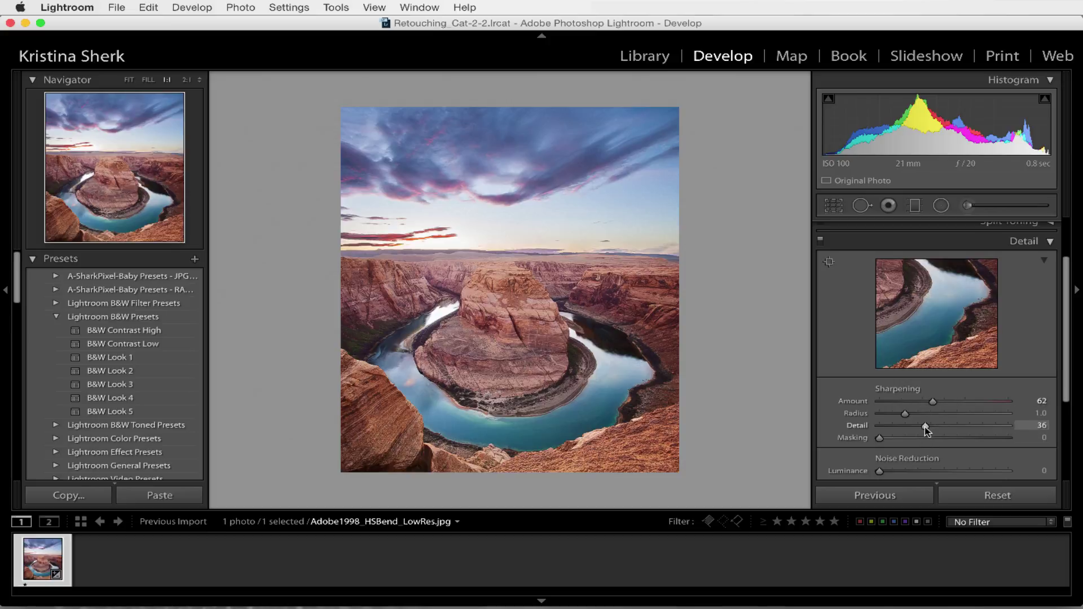
left_click(926, 402)
left_click(919, 426)
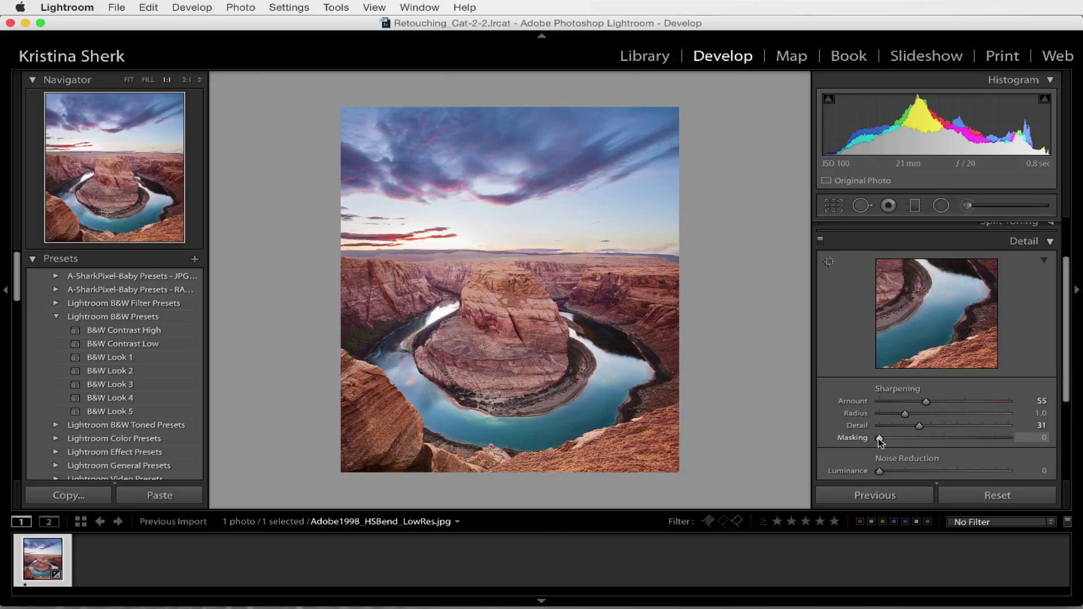
Set sharpening Masking to 28 while previewing the edge mask with Option held.
key("alt")
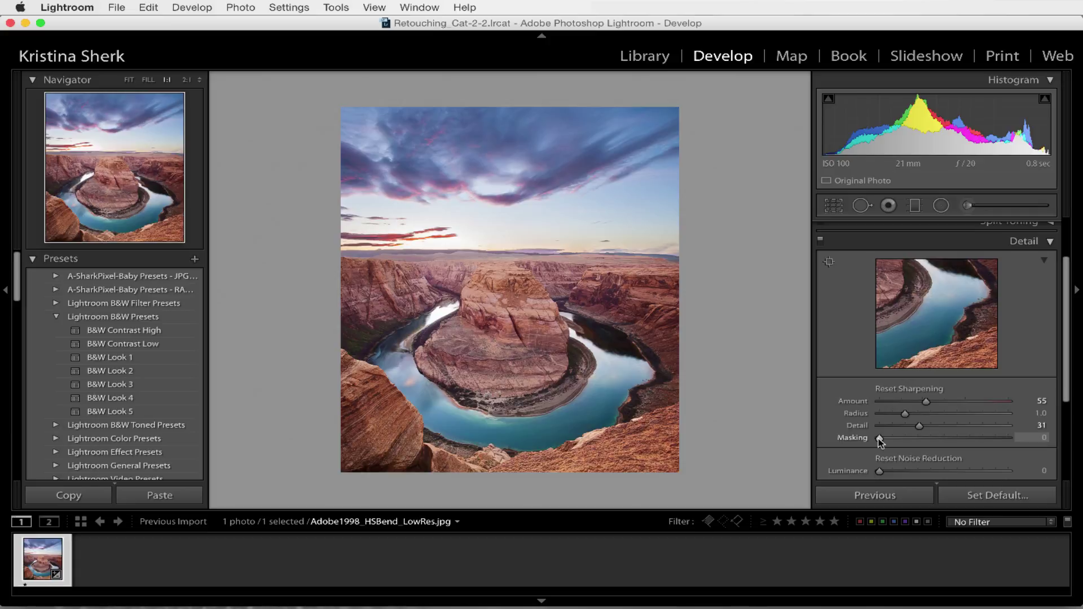
left_click_drag(879, 438, 930, 441)
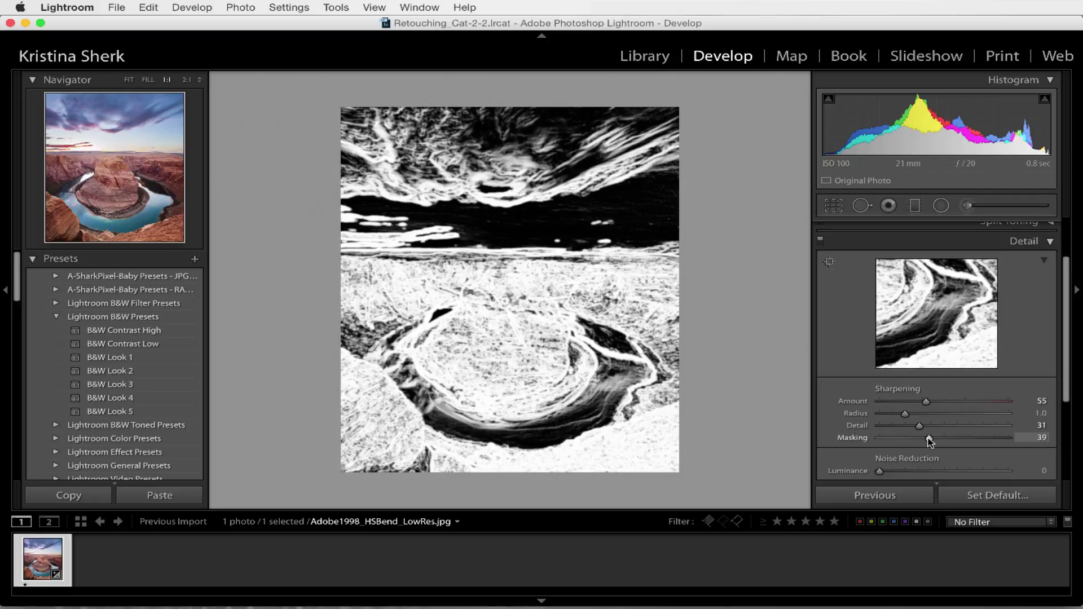
mouse_move(930, 441)
left_mouse_down()
mouse_move(953, 442)
mouse_move(905, 440)
mouse_move(931, 439)
left_mouse_up()
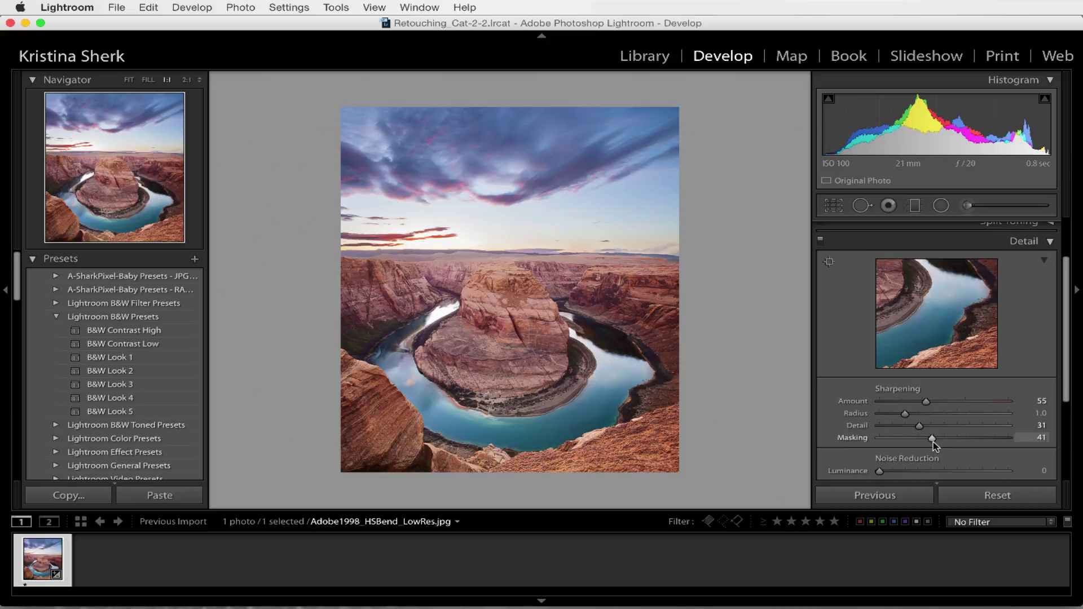
key("alt")
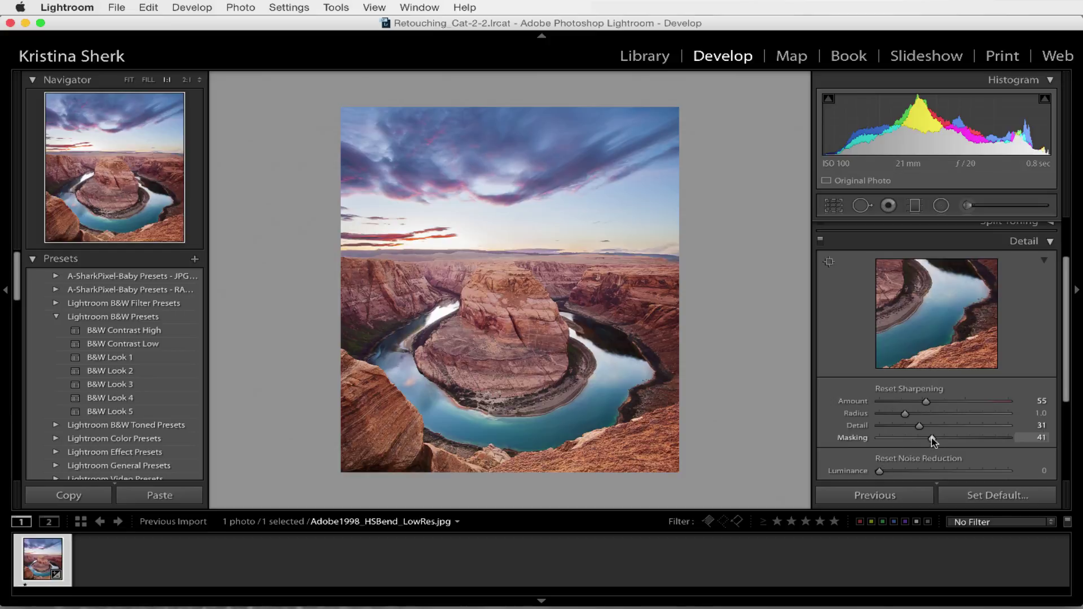
left_click_drag(932, 441, 915, 438)
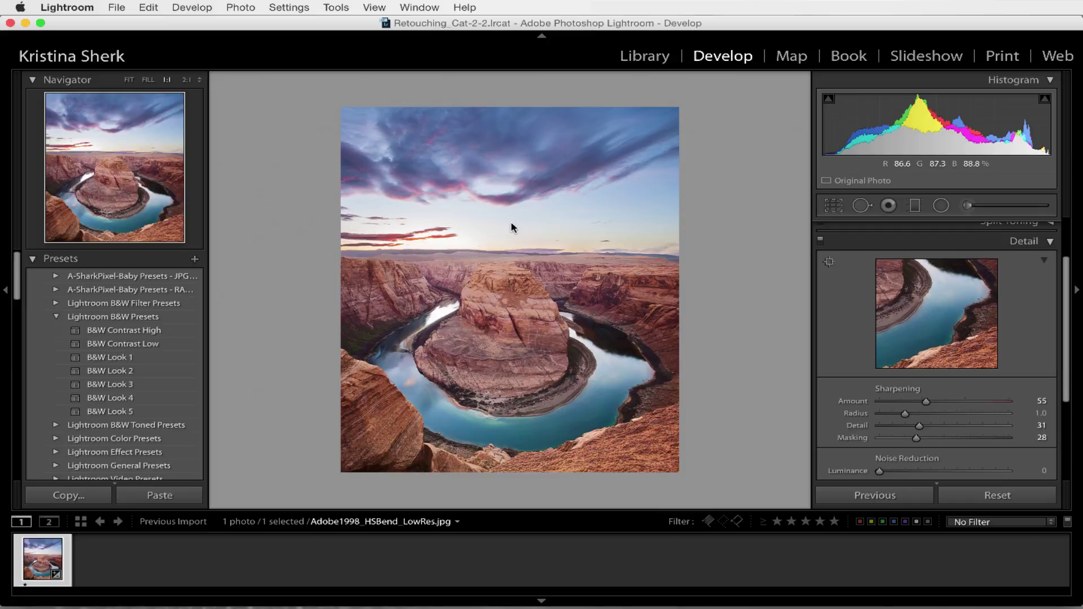
Save the edits to metadata and send the photo to Edit in Adobe Photoshop CC 2015.
key("super+s")
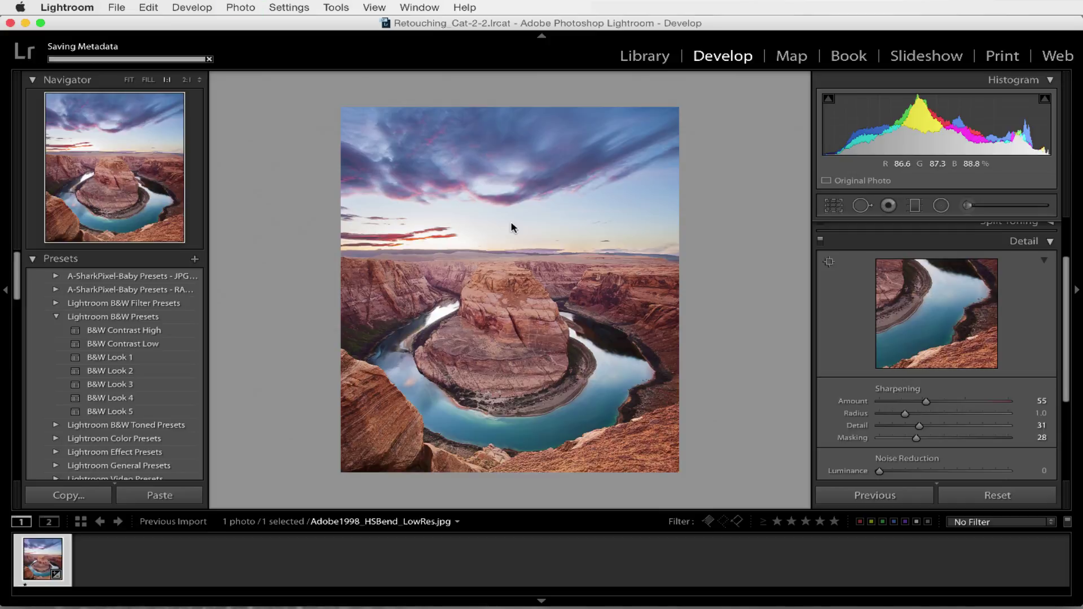
right_click(480, 285)
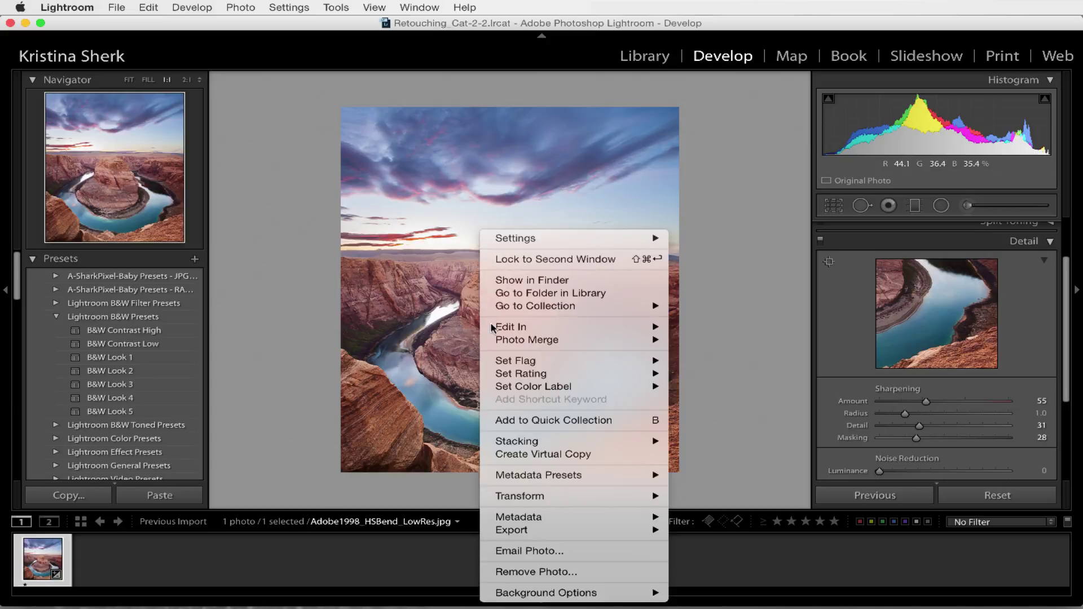
mouse_move(499, 328)
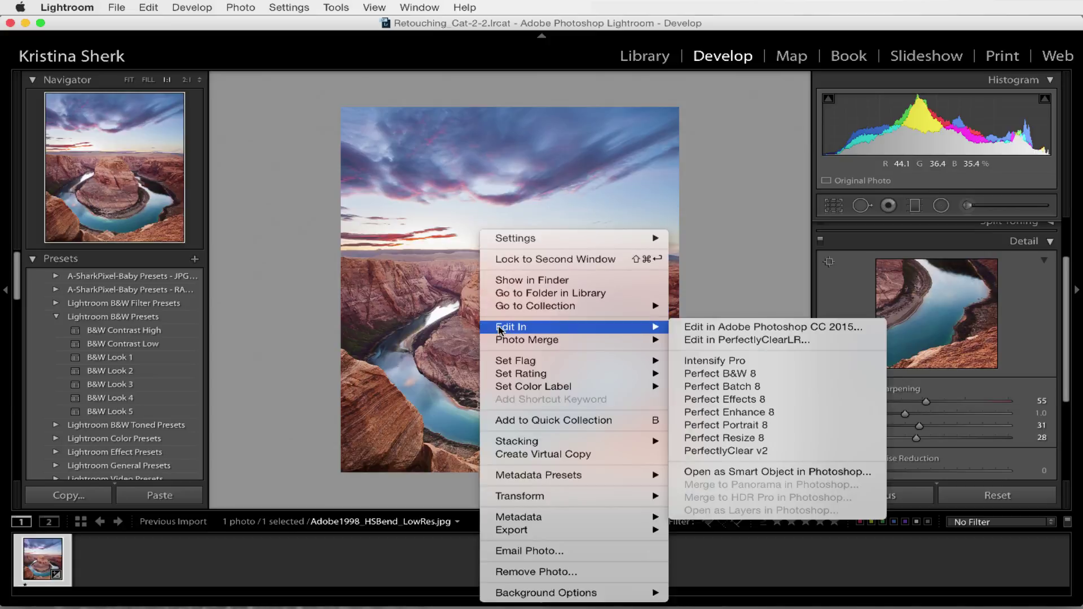
left_click(704, 327)
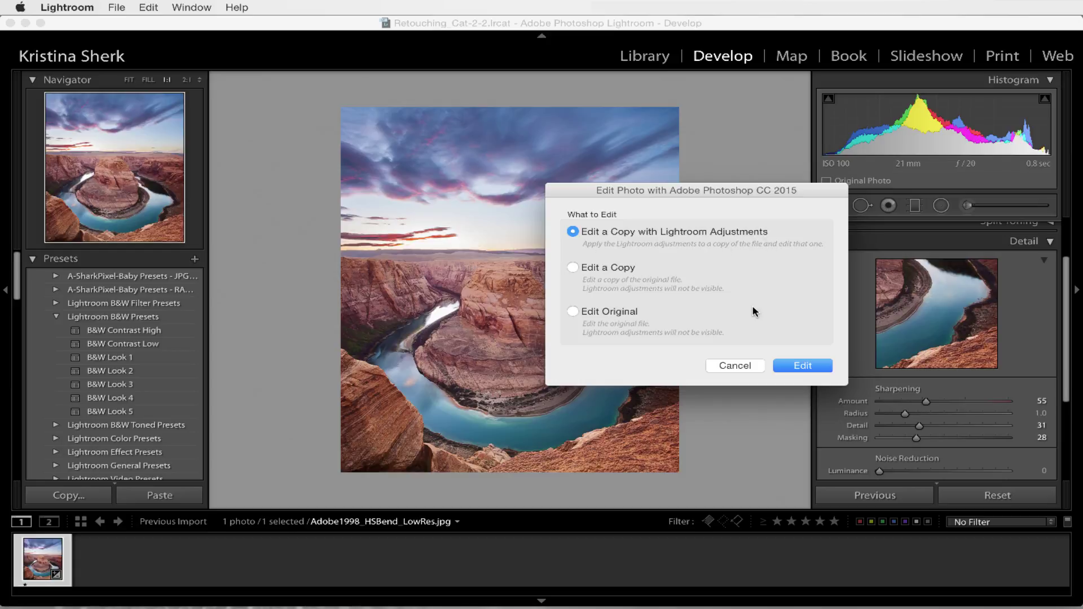
Choose Edit a Copy with Lightroom Adjustments to open the photo in Photoshop.
left_click(803, 366)
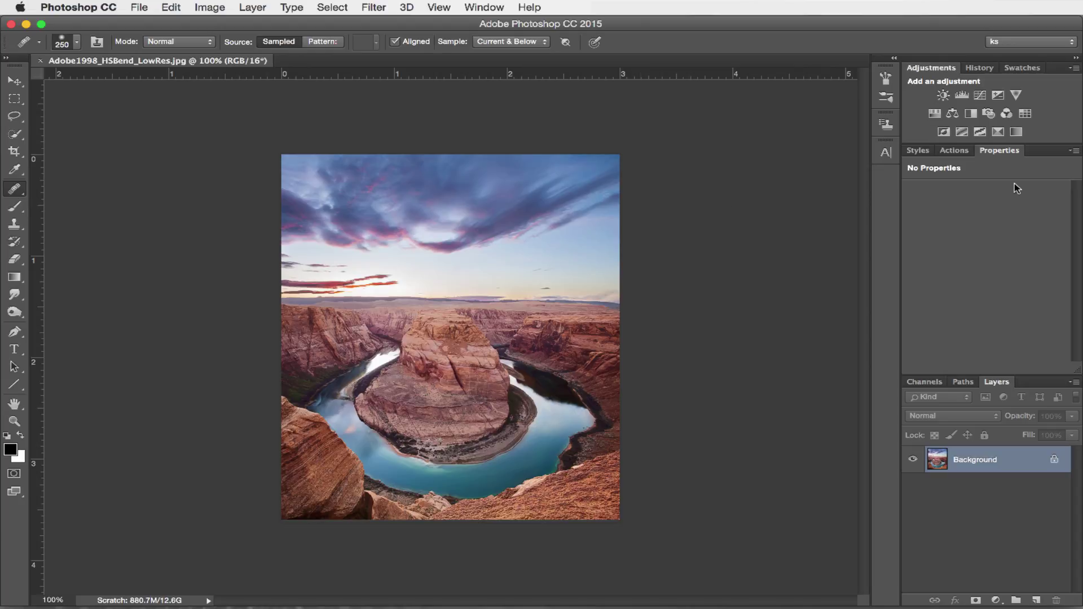
Add a Curves layer with black point at input 5 and white point at 237.
left_click(980, 97)
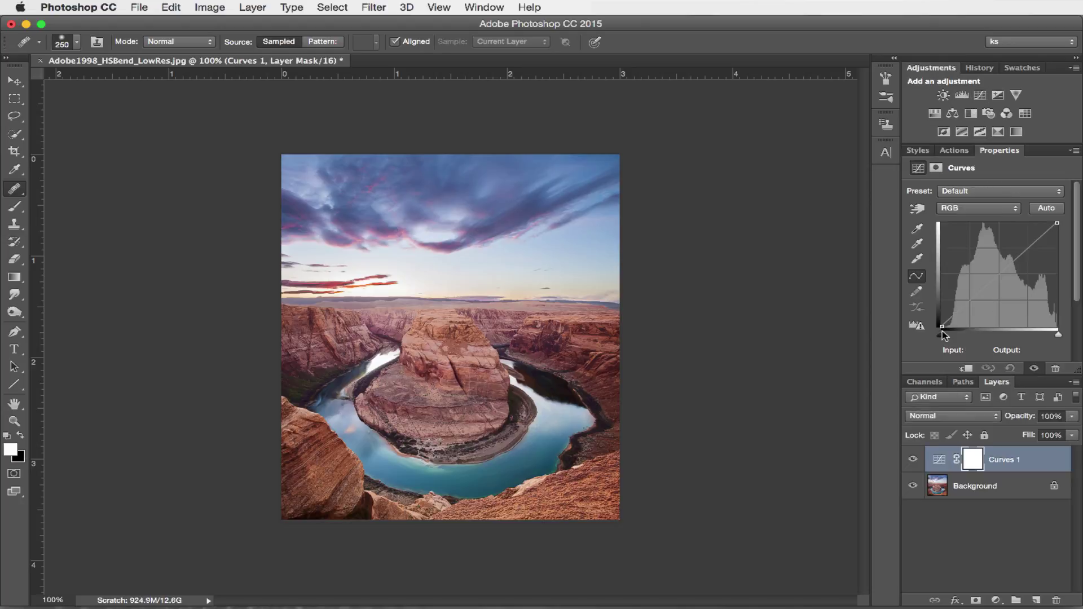
left_click_drag(942, 330, 945, 333)
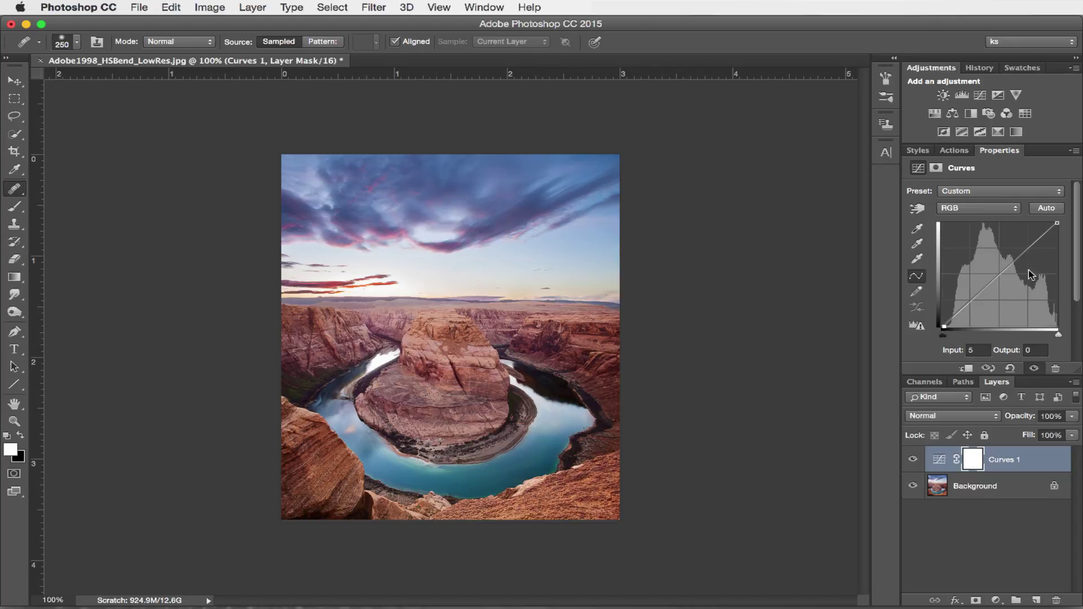
left_click_drag(1055, 225, 1047, 224)
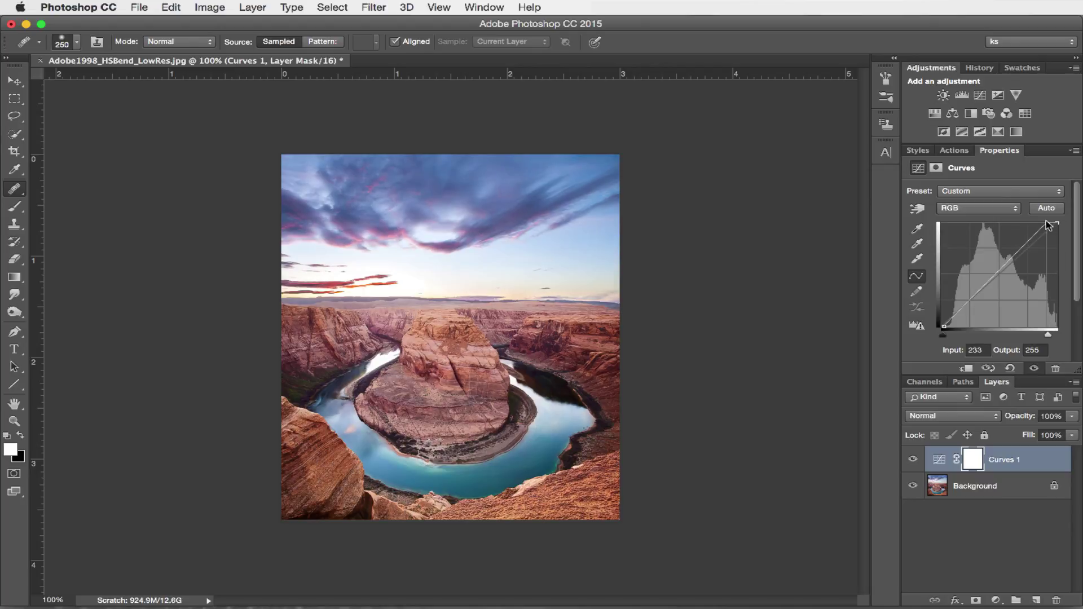
left_click_drag(1047, 224, 1049, 224)
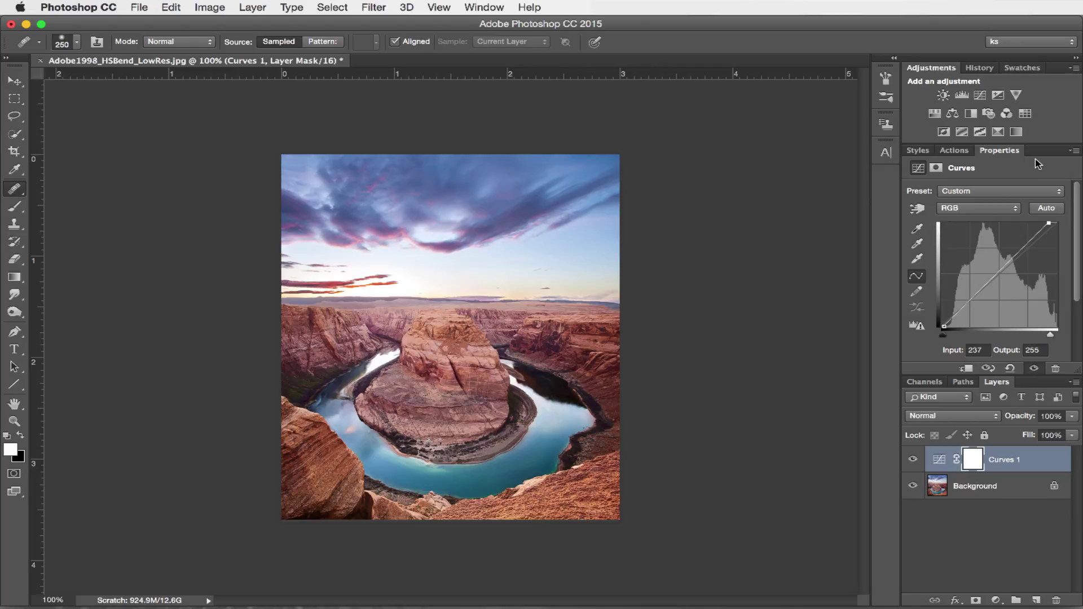
Add a Color Balance layer with midtones Yellow/Blue -10 and Cyan/Red +7.
left_click(953, 113)
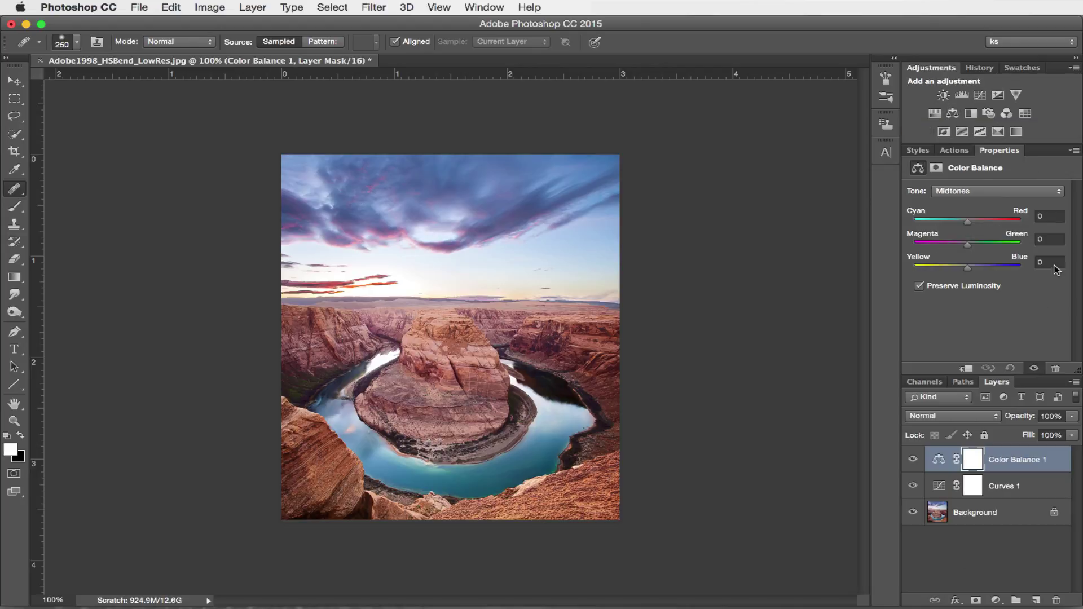
left_click(980, 194)
left_click(980, 195)
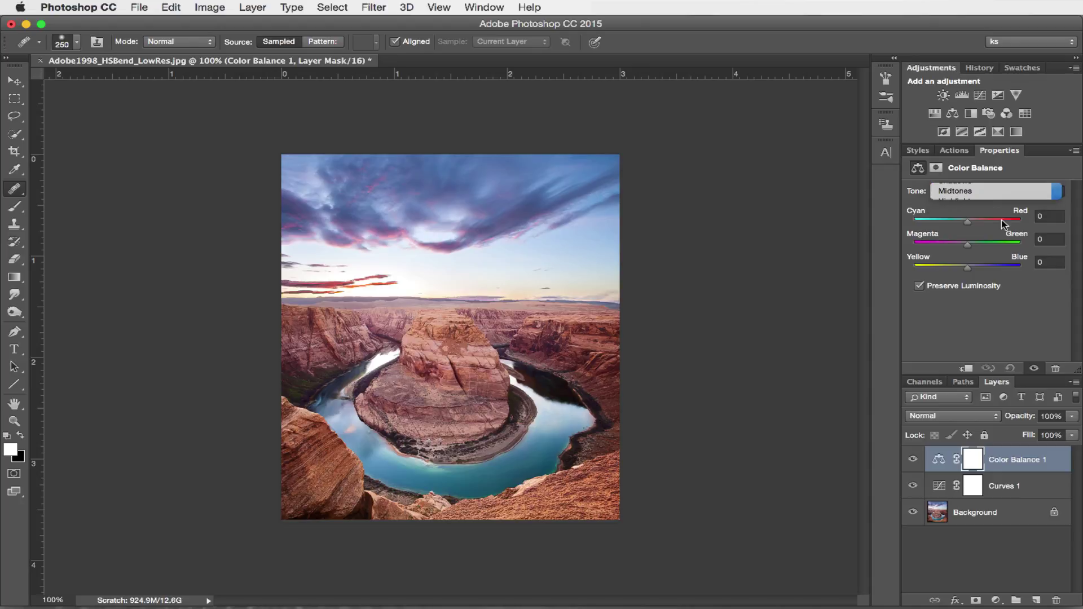
left_click(1047, 263)
key("Down")
key("Down")
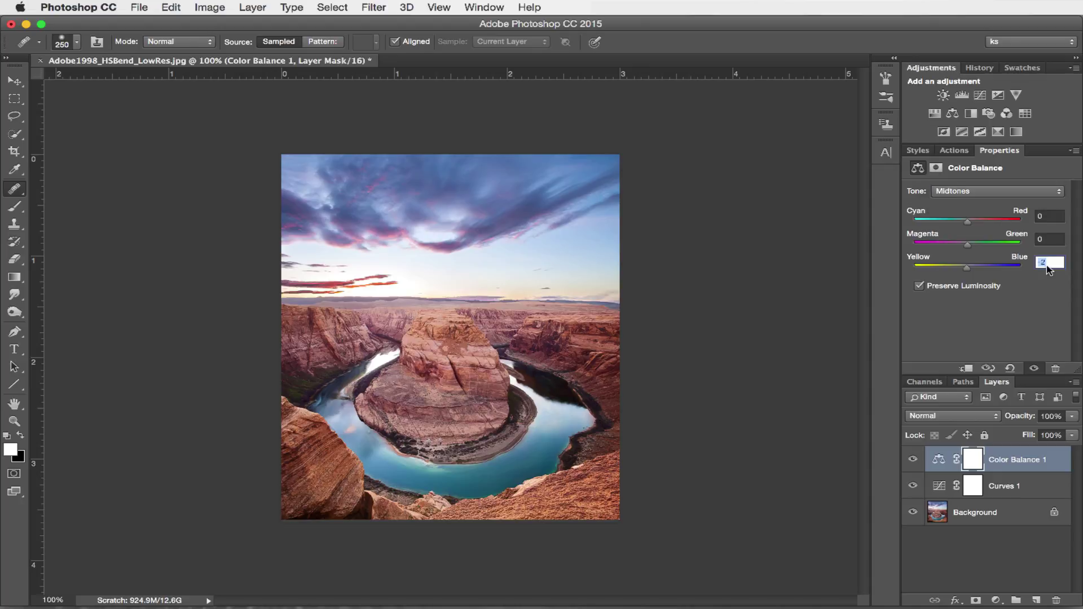
key("Down")
left_click(1050, 217)
key("Up")
key("Up")
key("Up")
key("Up")
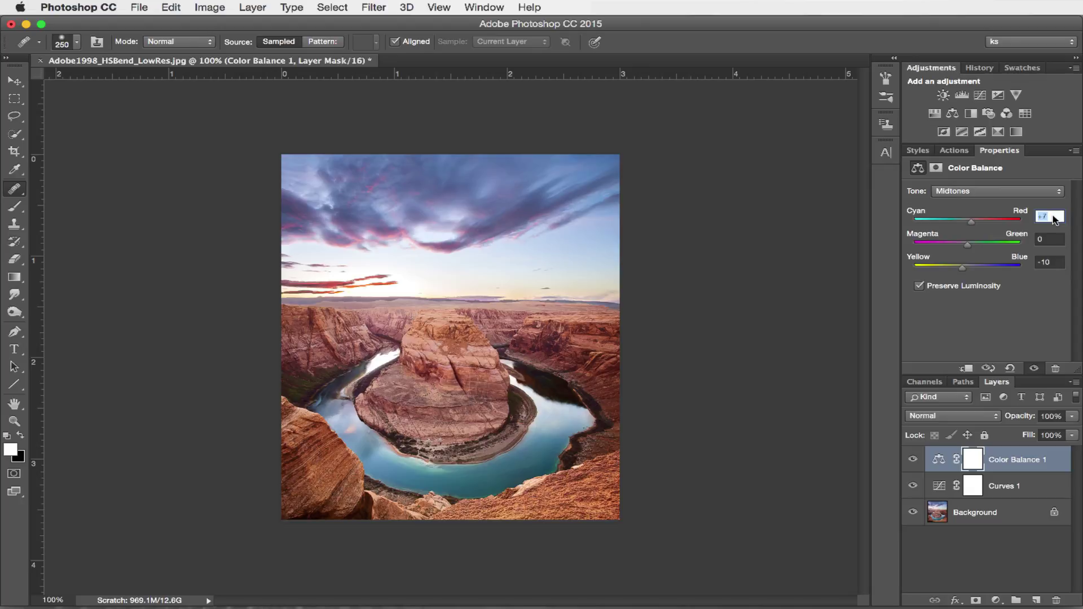
Convert the image to sRGB IEC61966-2.1 with Flatten Image via Convert to Profile.
left_click(172, 8)
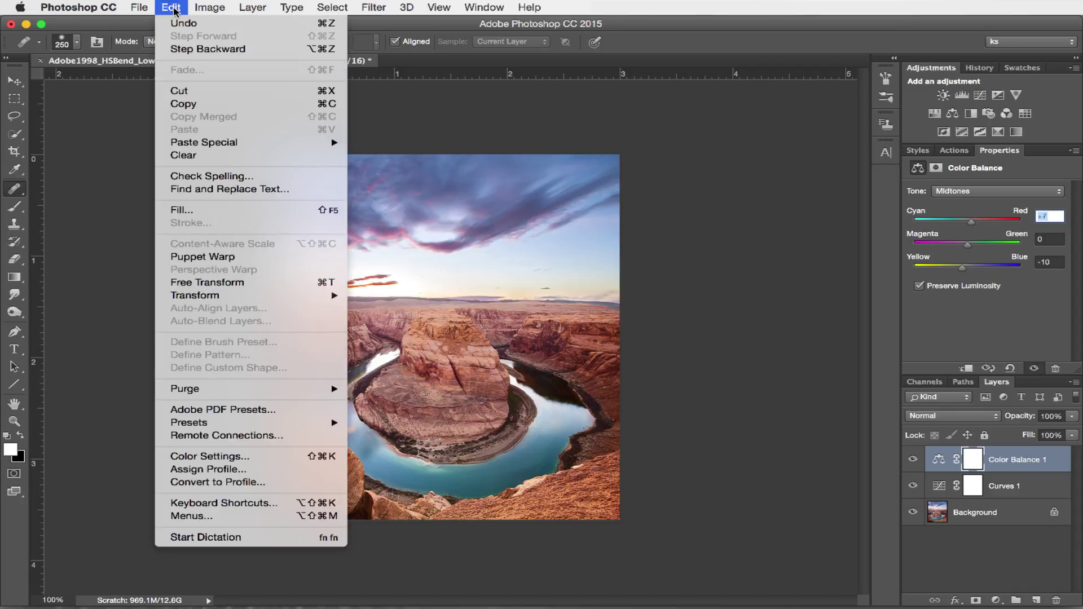
left_click(234, 483)
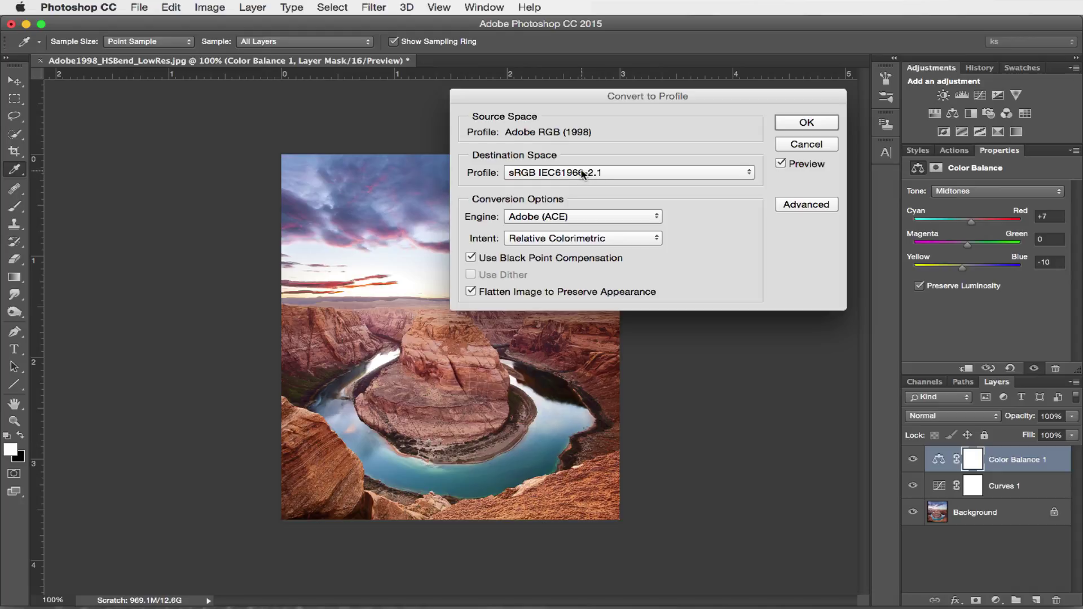
left_click(807, 125)
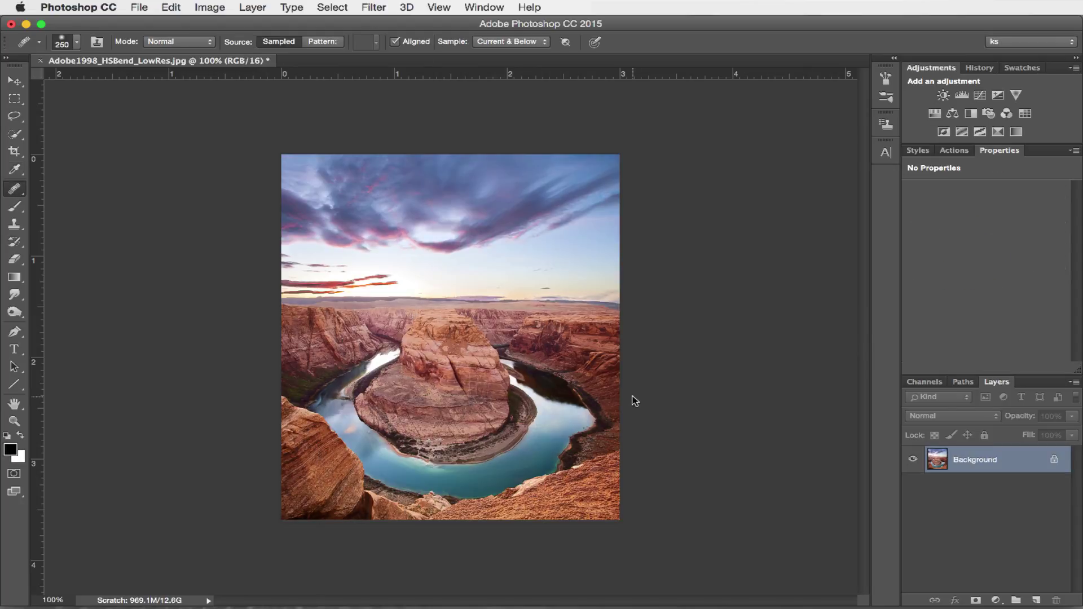